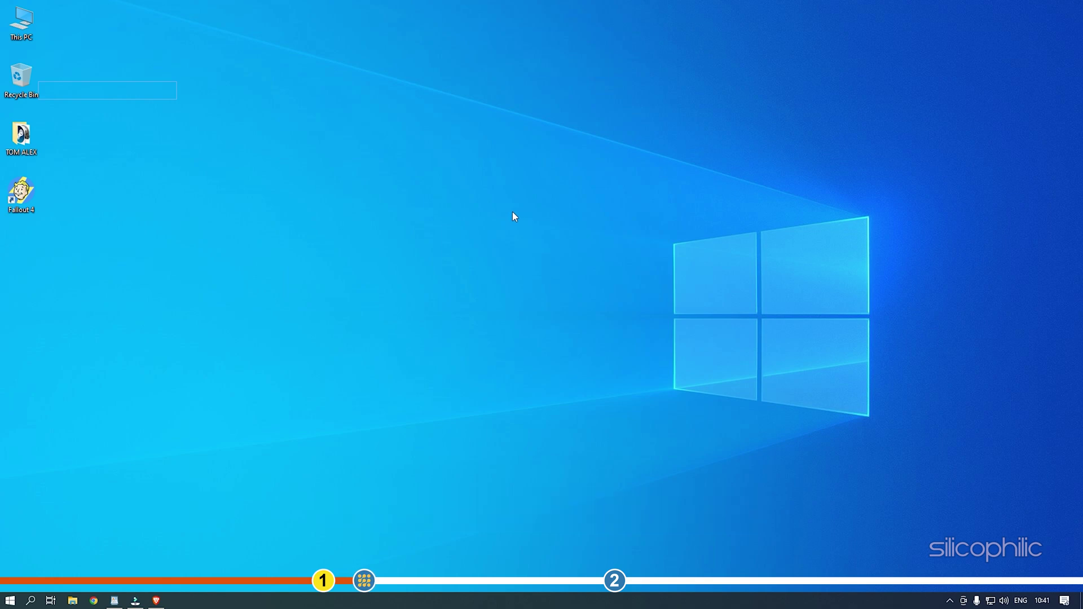
Step: Launch the Fallout 4 launcher and open its Options, which show 1920x1080 resolution
double_click(21, 192)
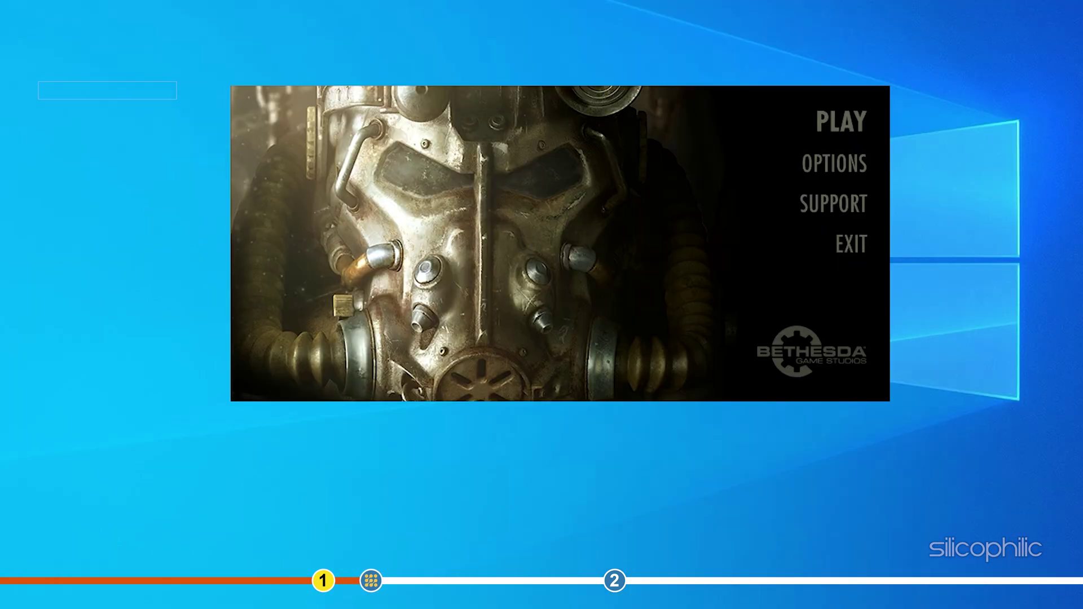
click(868, 172)
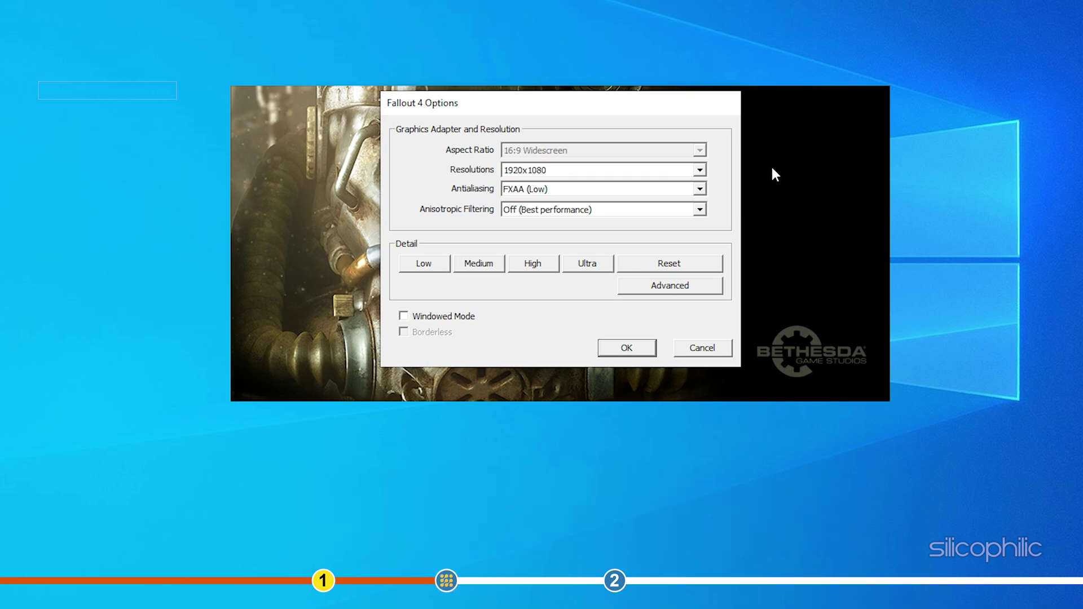
Step: Pick 1366x768 from the Resolutions list and save the launcher options with OK
click(700, 170)
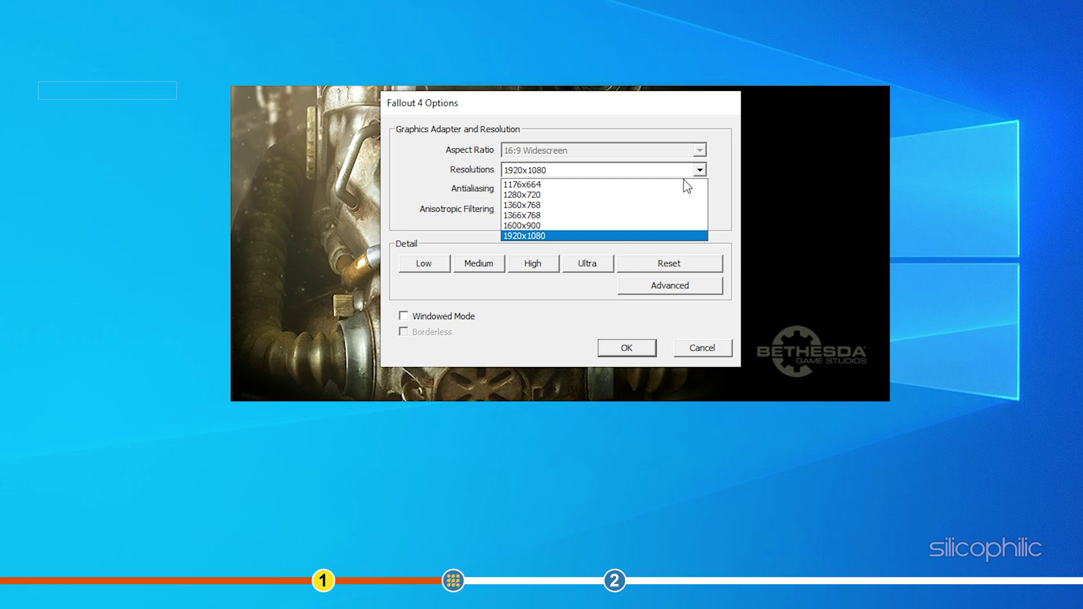
click(646, 215)
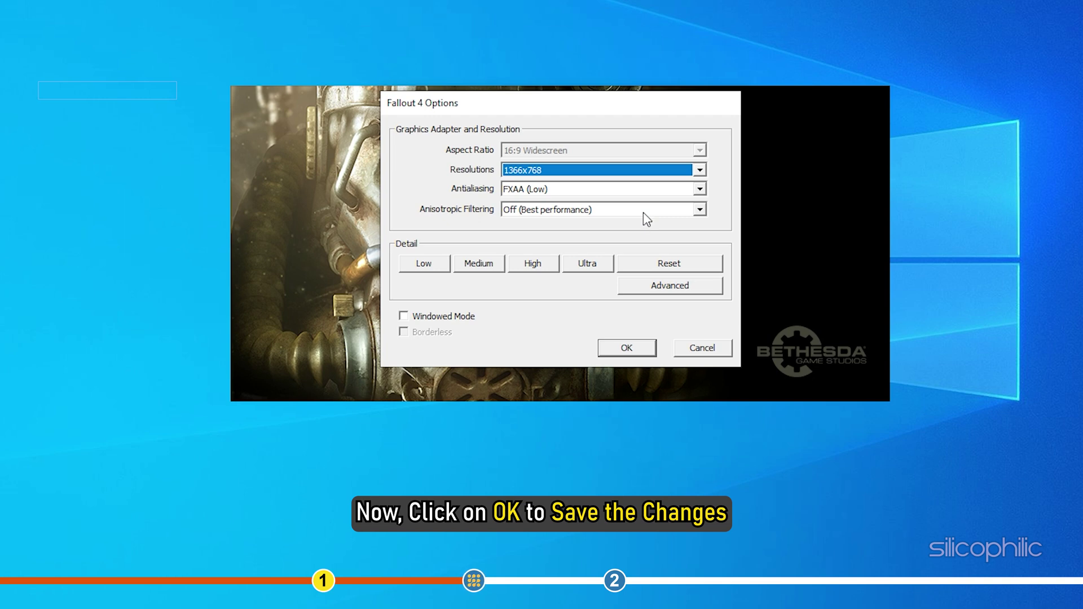
click(637, 349)
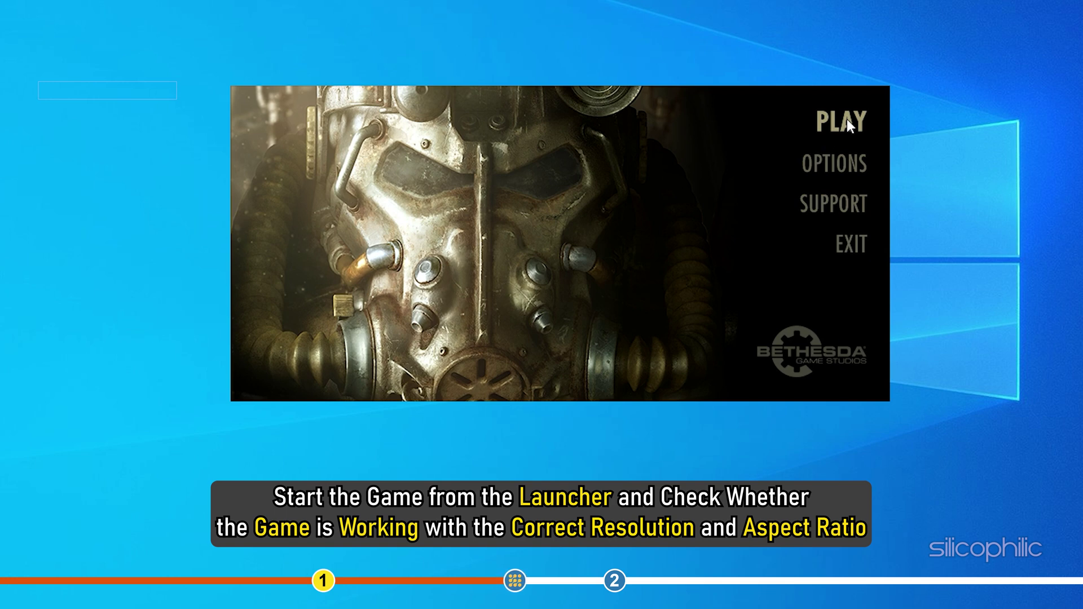
Step: Start Fallout 4 with PLAY and get past the start screen to check the display
click(861, 113)
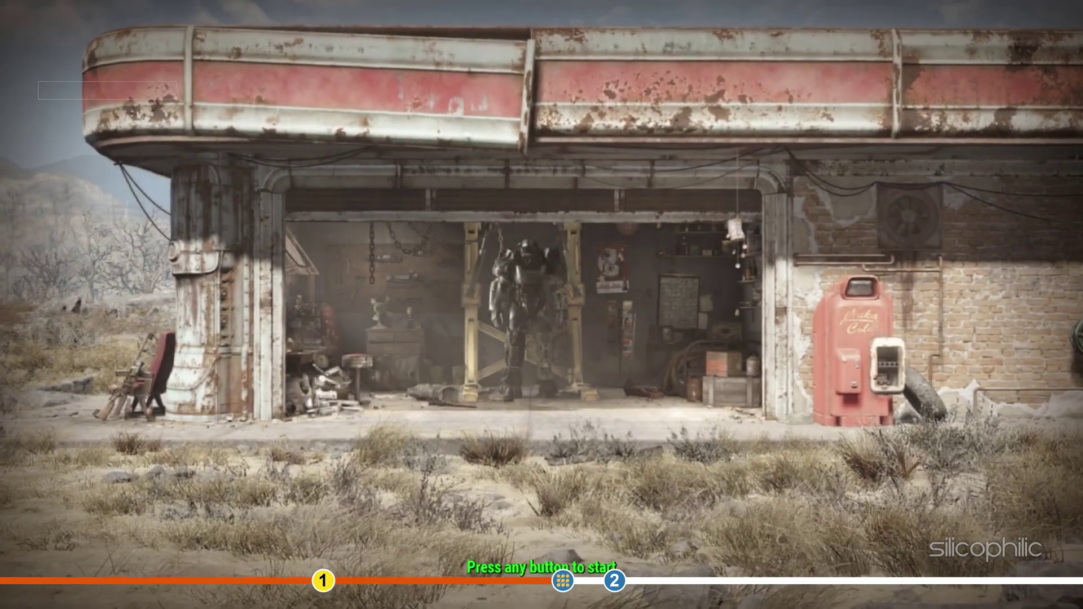
key(Return)
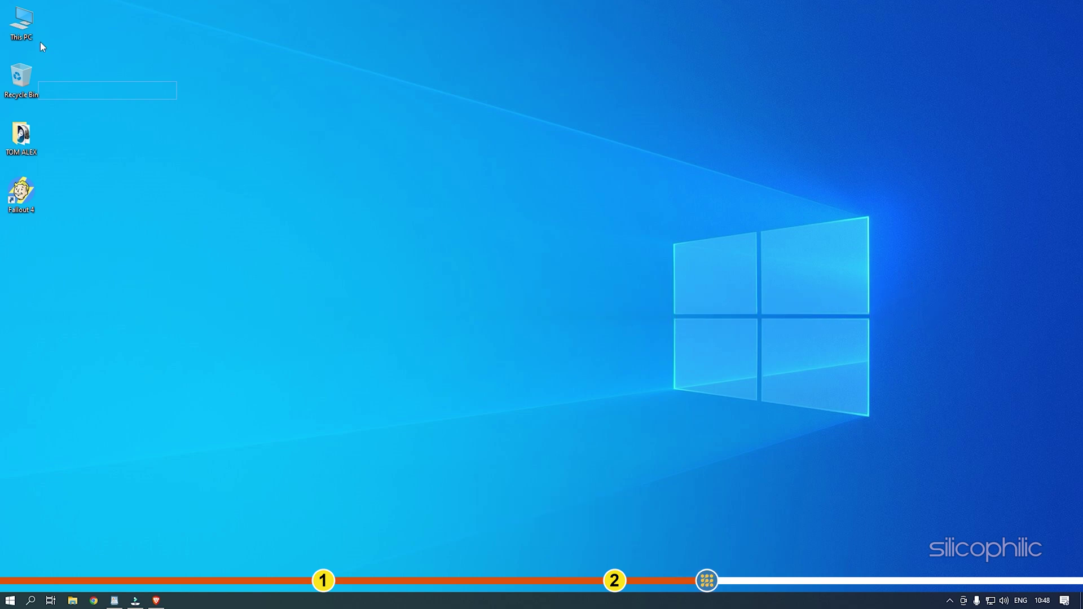
Step: Open Fallout4Prefs in Notepad from This PC > Documents > My Games > Fallout4
double_click(31, 34)
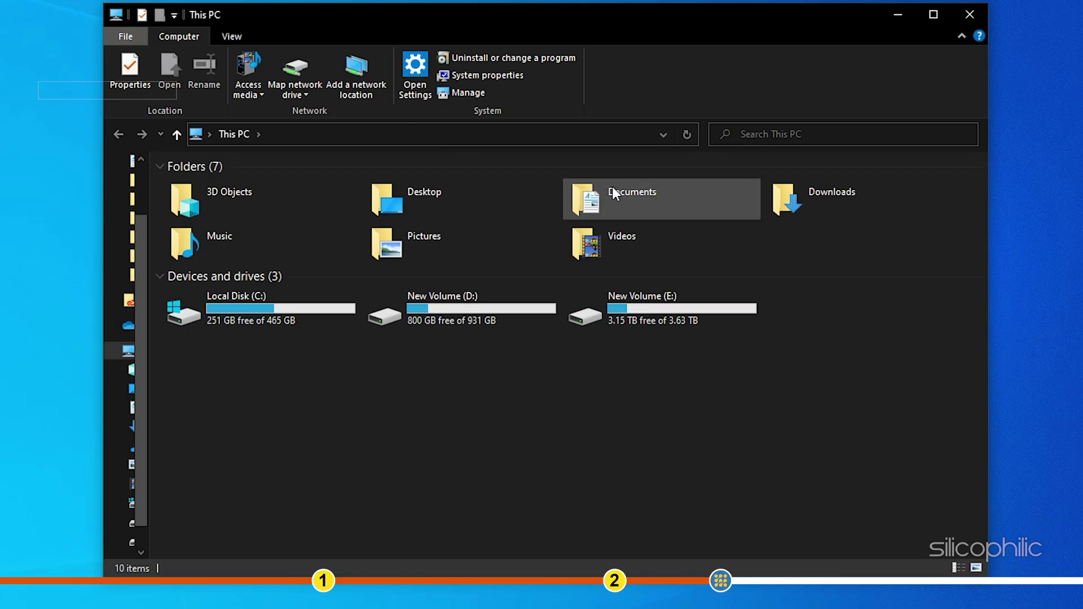
double_click(657, 199)
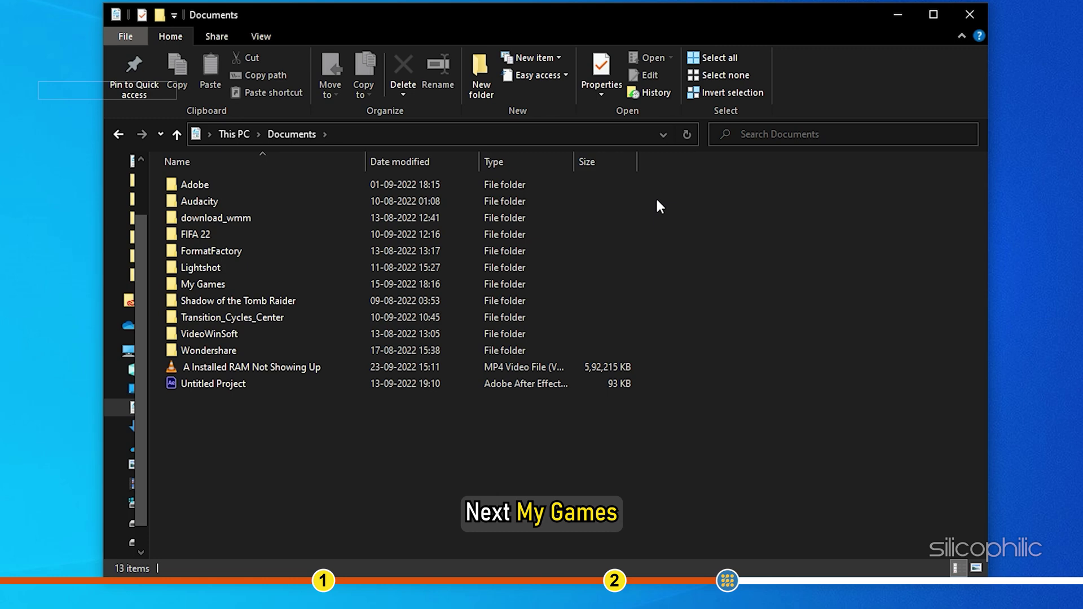
click(208, 286)
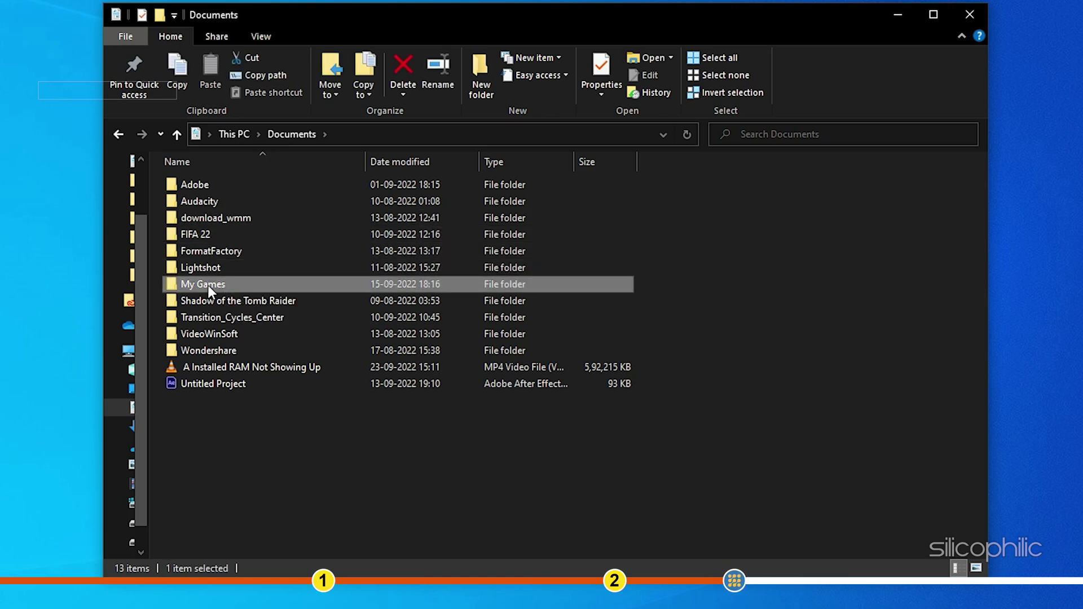
double_click(207, 285)
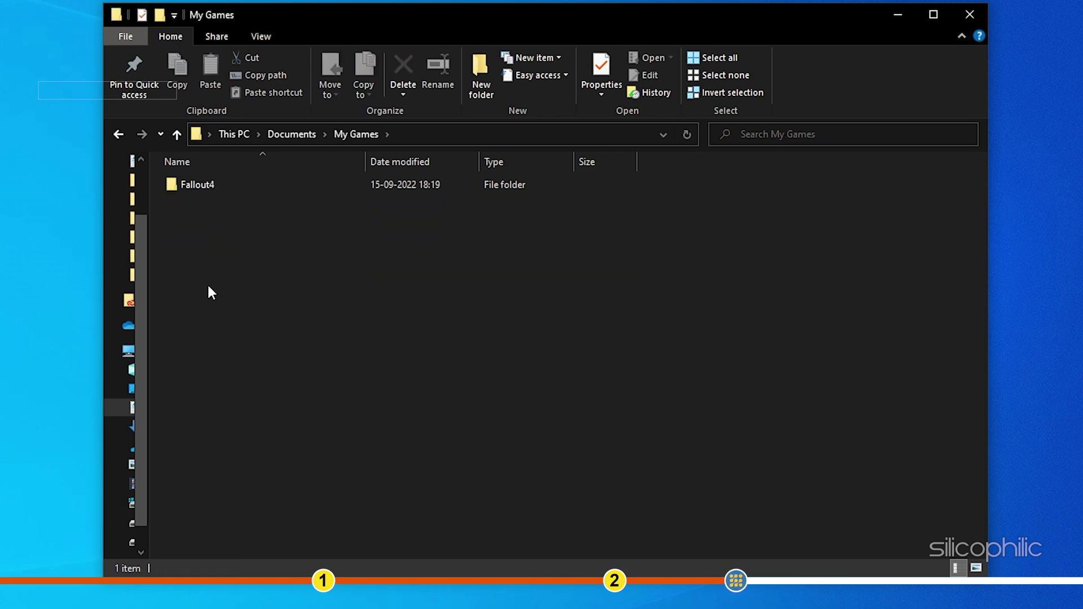
double_click(219, 185)
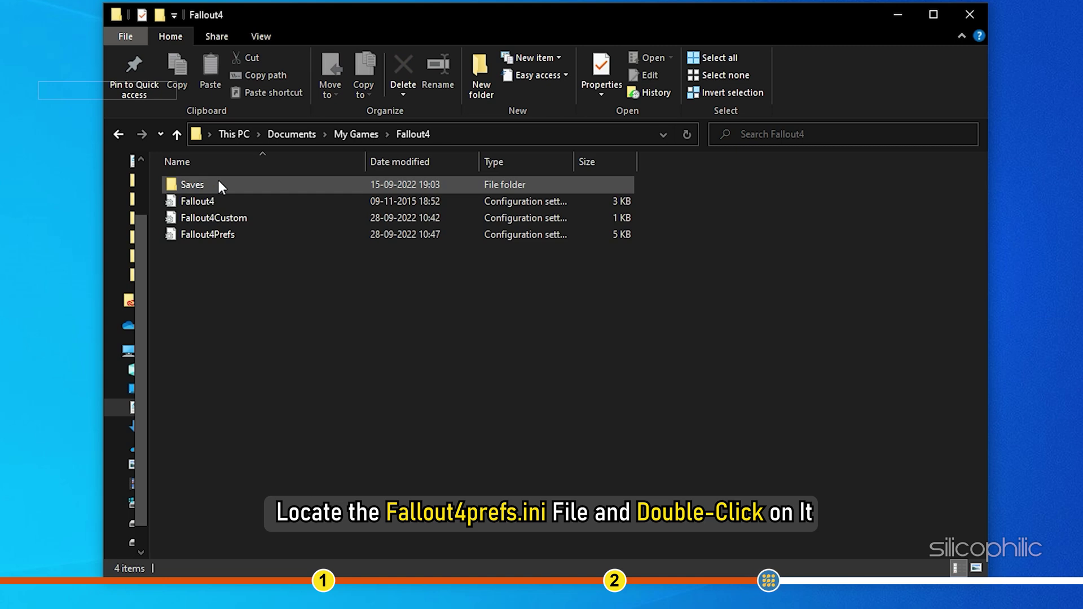
click(238, 235)
double_click(238, 234)
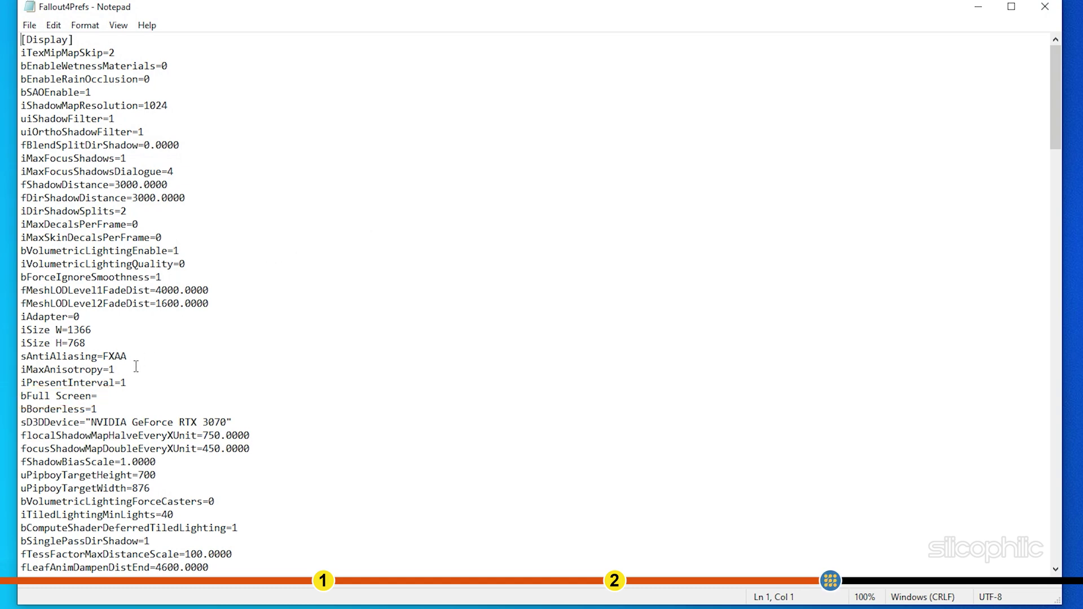
Step: Set bFull Screen=1 and replace the iSize W value 1366 with 1360
click(100, 397)
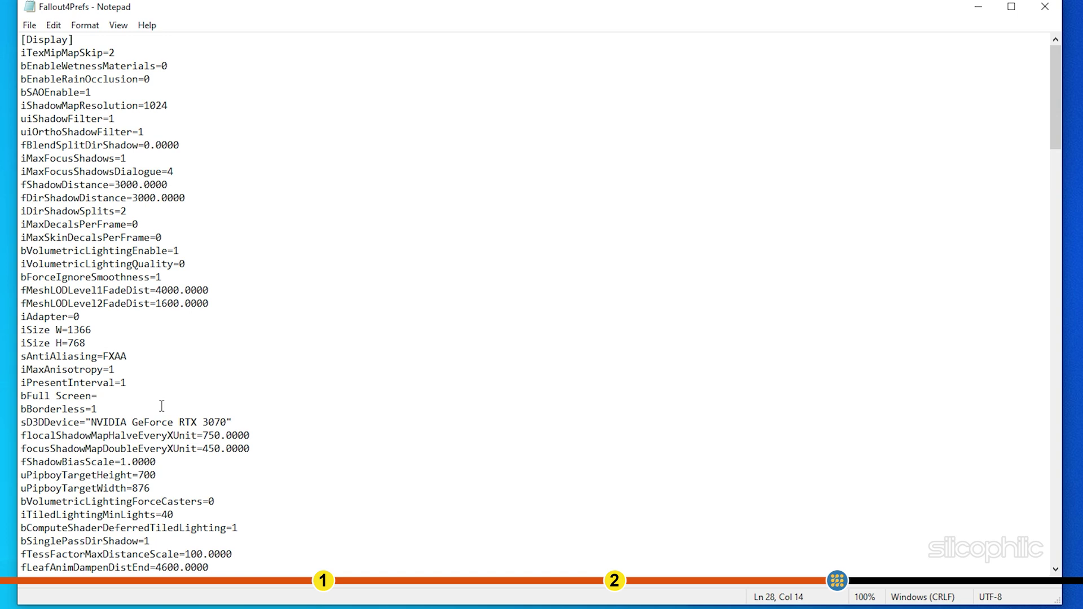
text(1)
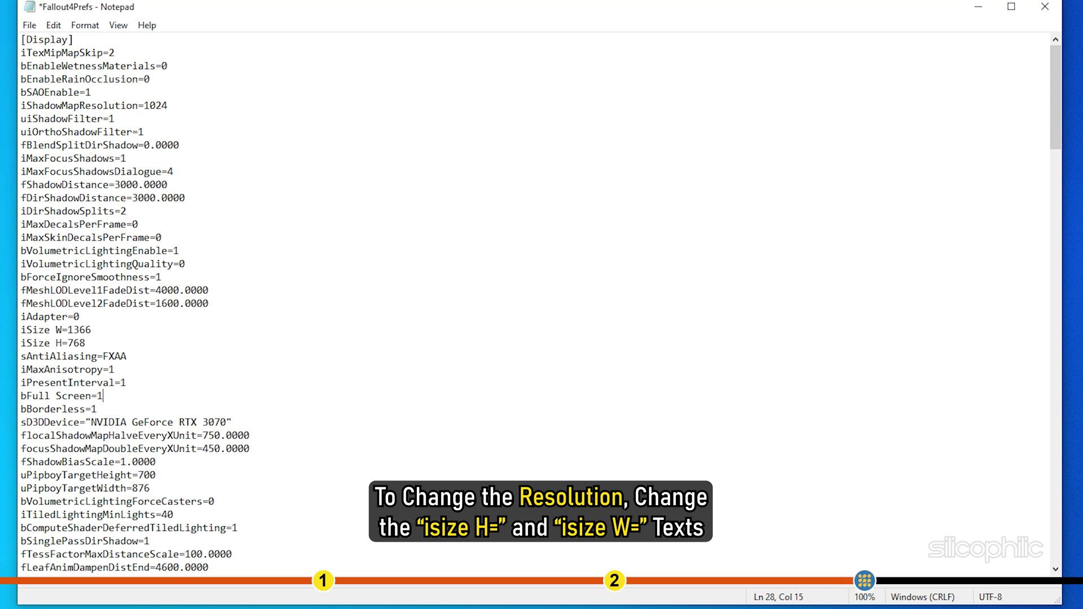
click(93, 329)
key(BackSpace)
key(BackSpace)
text(2)
key(shift+Left)
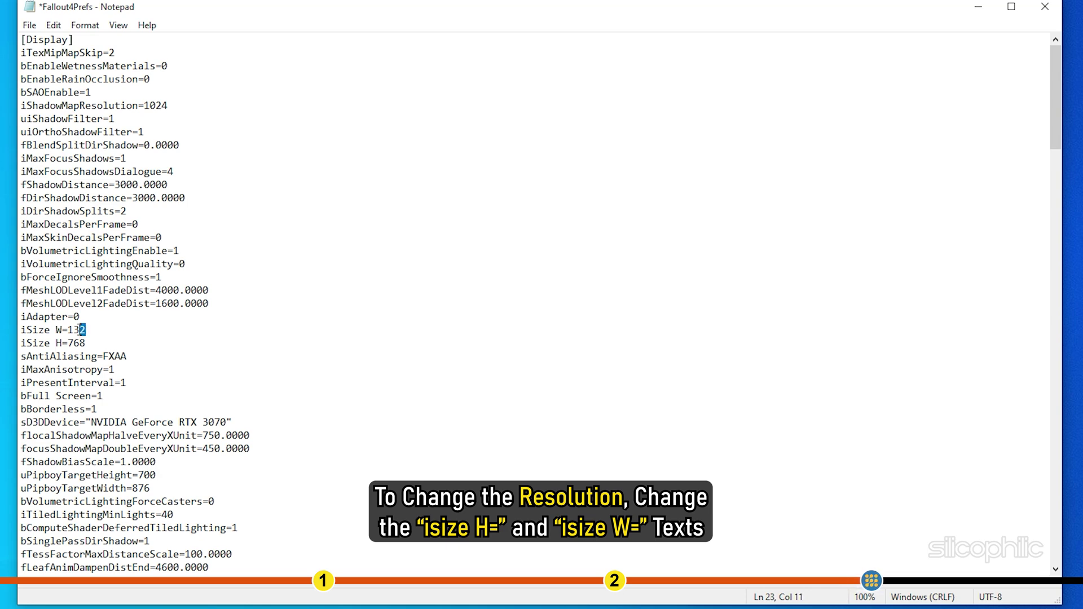
drag(92, 330, 68, 330)
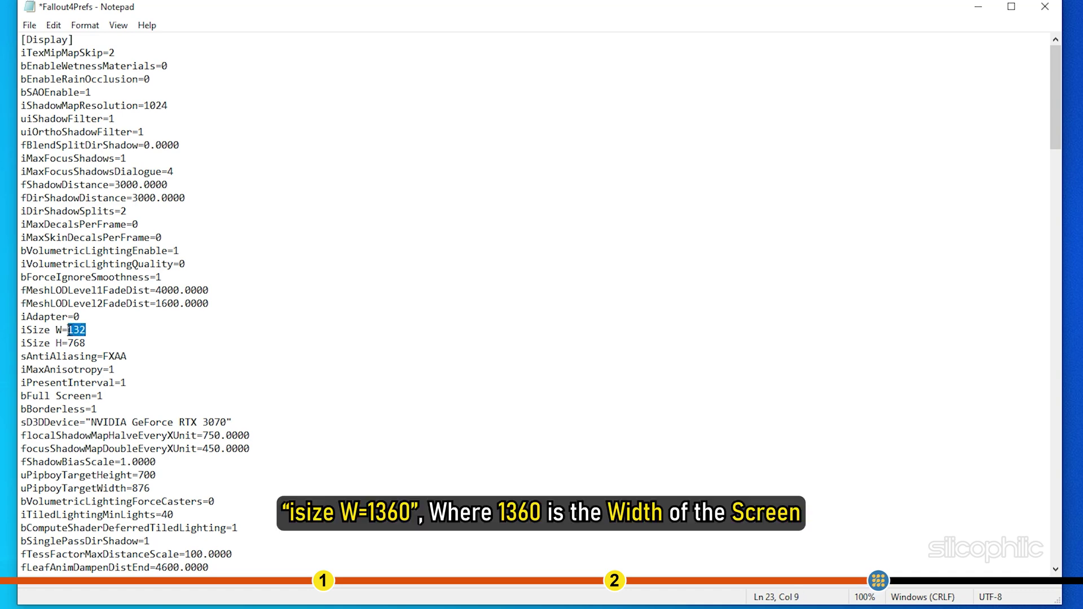
key(BackSpace)
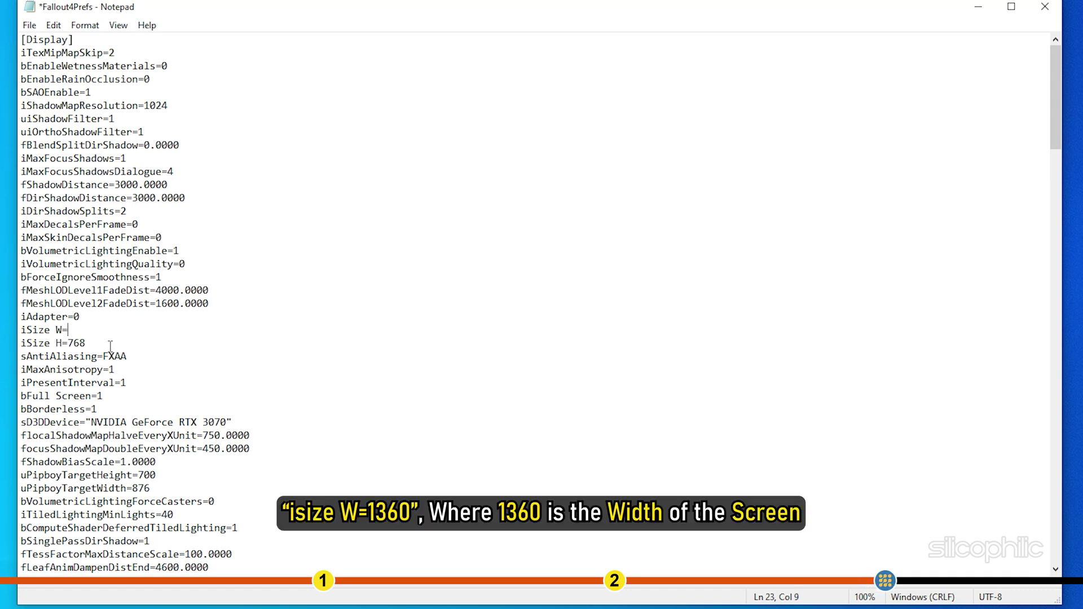
text(1360)
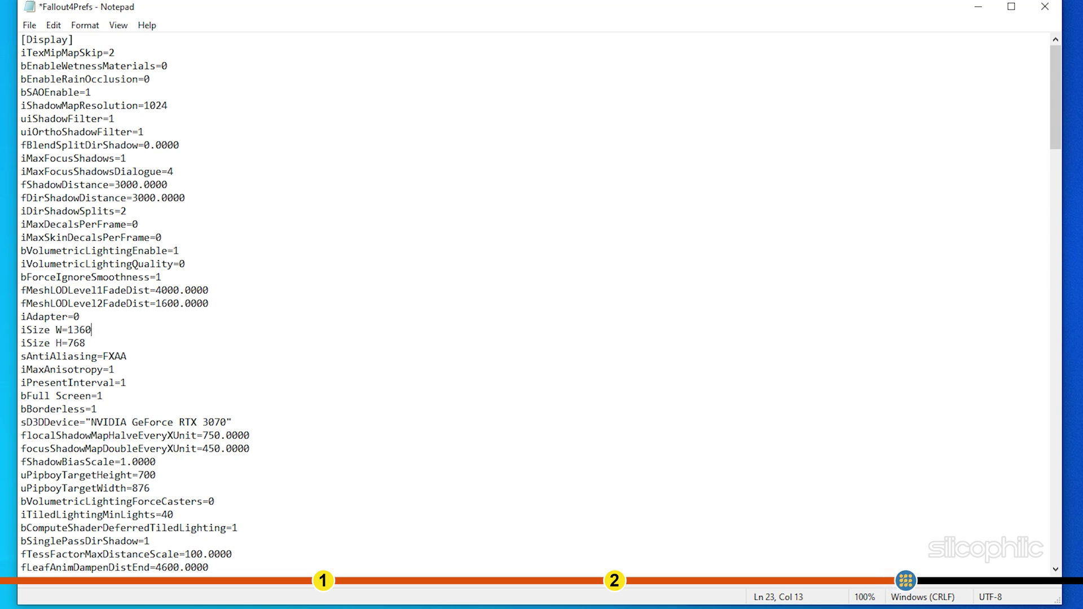
Step: Edit the iSize H line so the height reads 720 instead of 768
key(Down)
key(shift+Left)
key(shift+Left)
key(shift+Left)
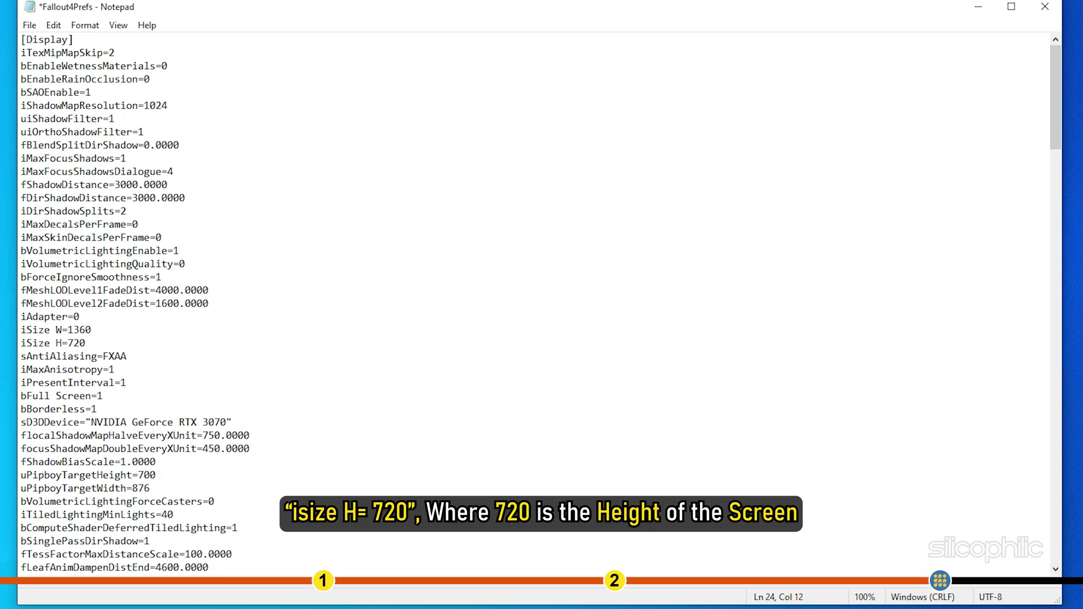
key(Return)
key(BackSpace)
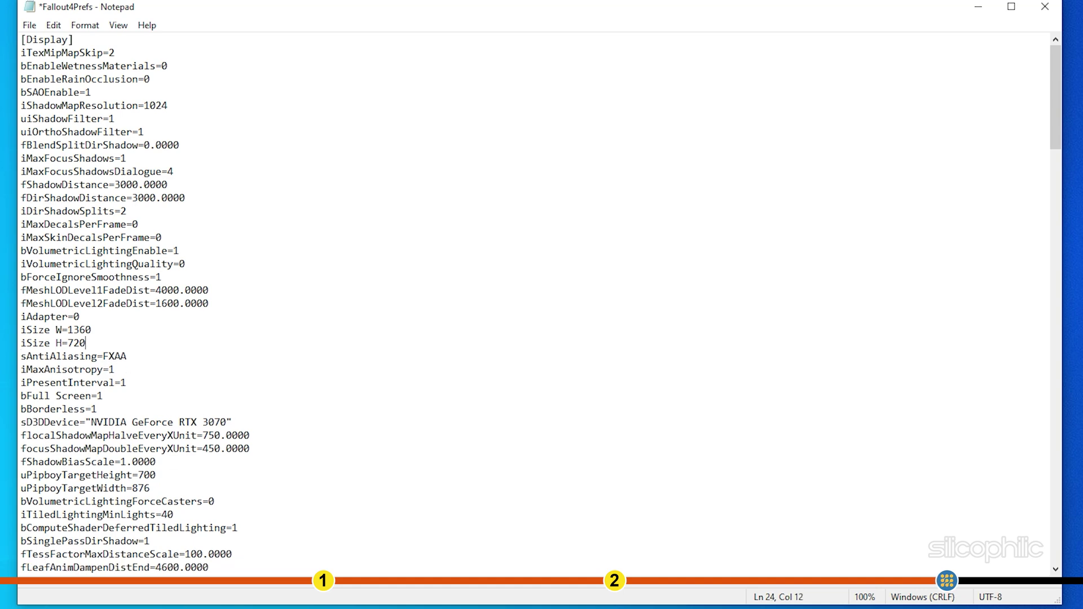